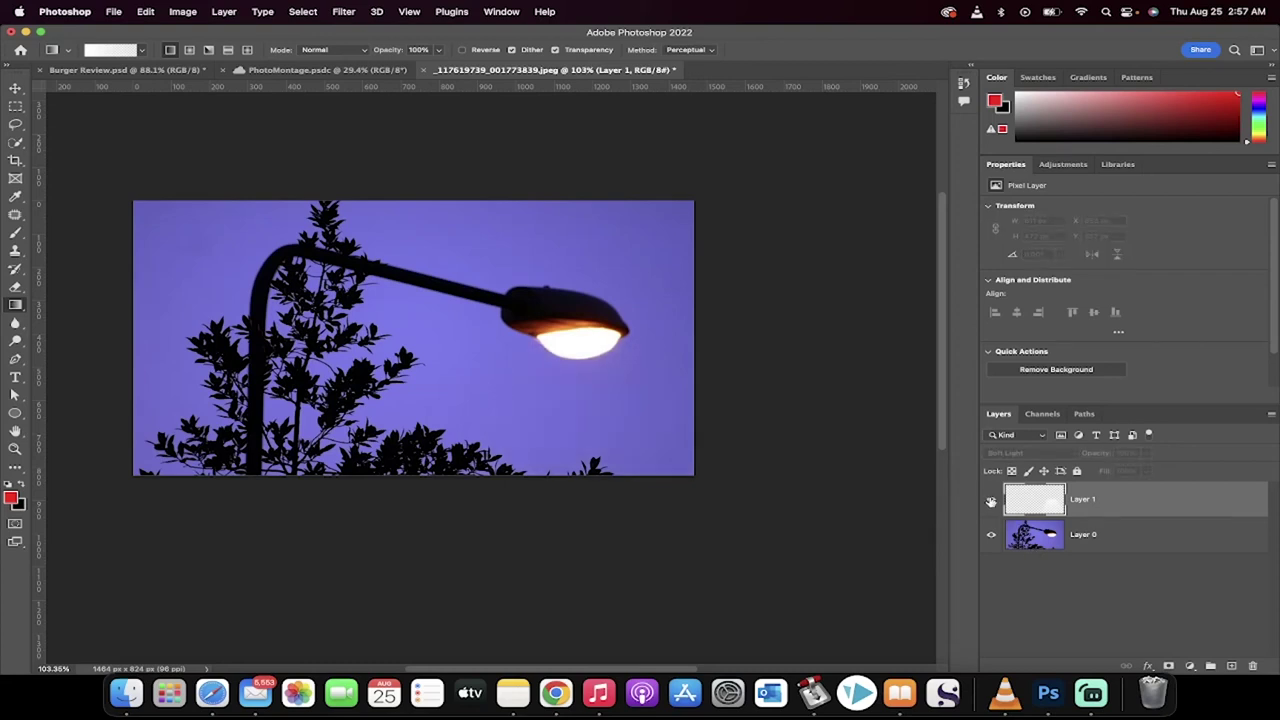
# Toggle Layer 1's visibility repeatedly to compare, then delete Layer 1, leaving only Layer 0
pyautogui.click(991, 501)
pyautogui.click(991, 501)
pyautogui.click(991, 501)
pyautogui.click(991, 501)
pyautogui.click(991, 501)
pyautogui.click(991, 501)
pyautogui.click(991, 501)
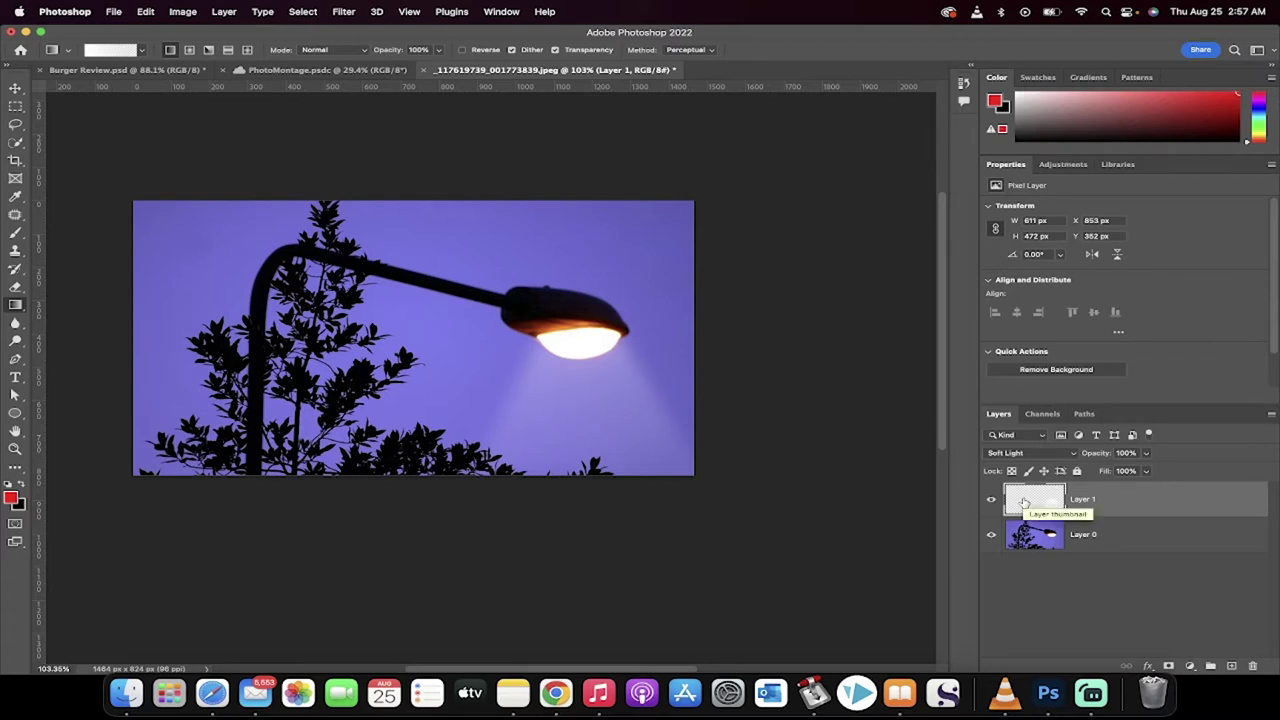
pyautogui.press('Delete')
# Add a new empty Layer 1 above Layer 0 and set its blend mode to Soft Light
pyautogui.click(1077, 580)
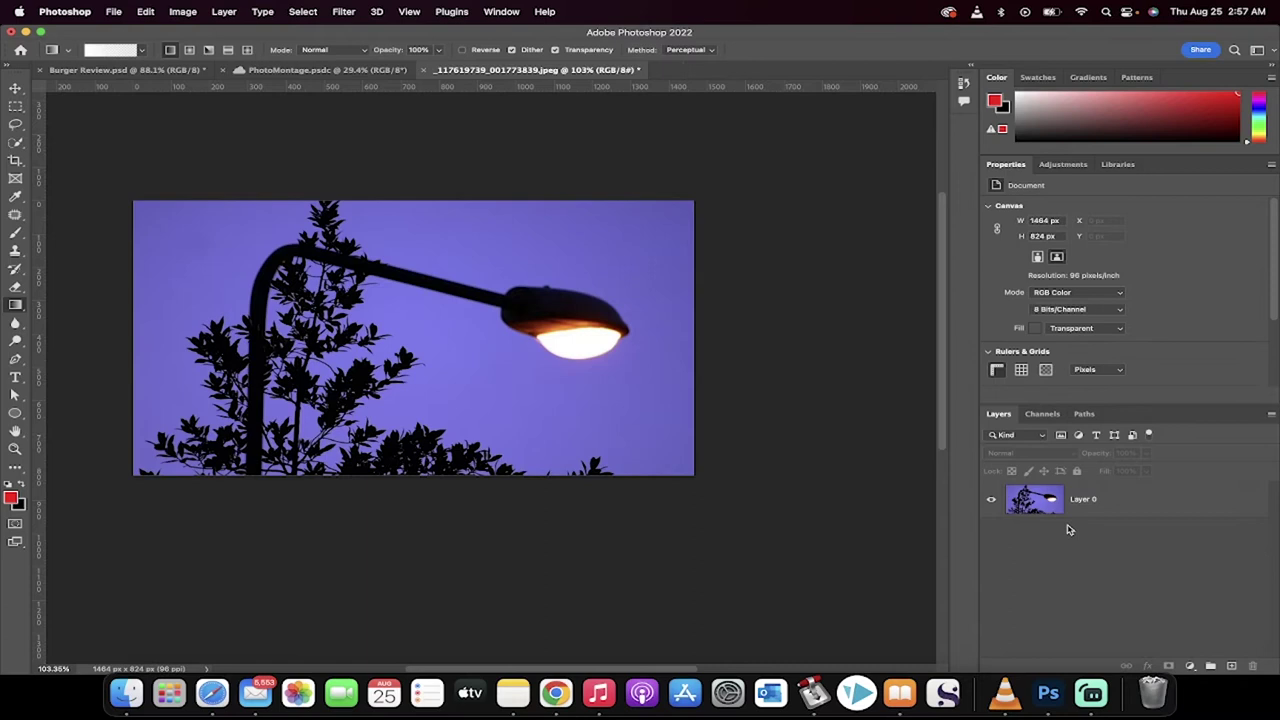
pyautogui.click(1070, 502)
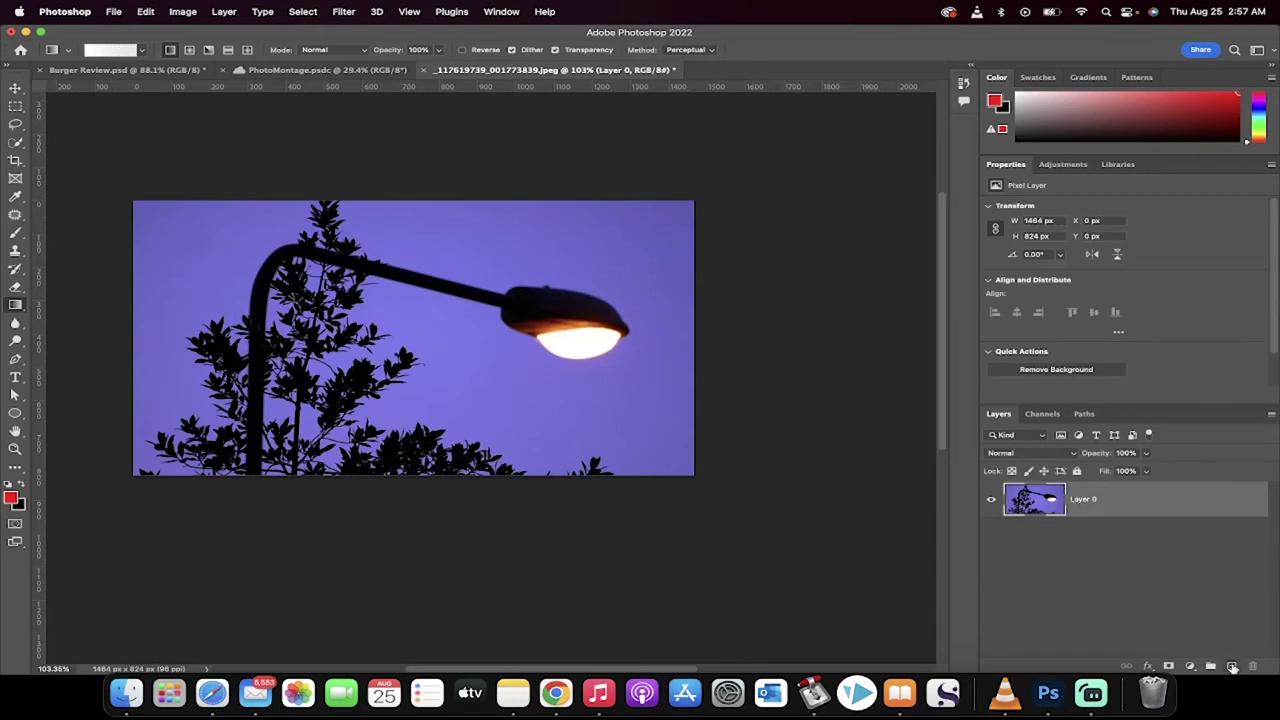
pyautogui.click(1232, 666)
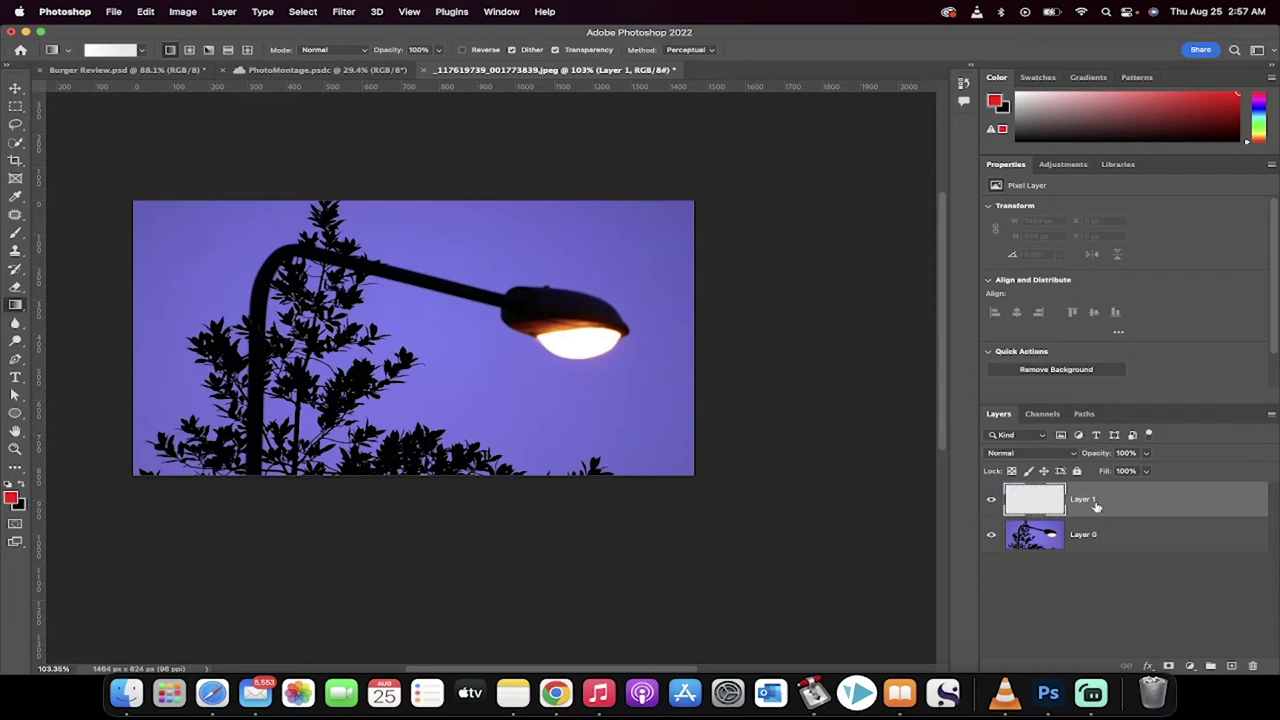
pyautogui.click(1036, 453)
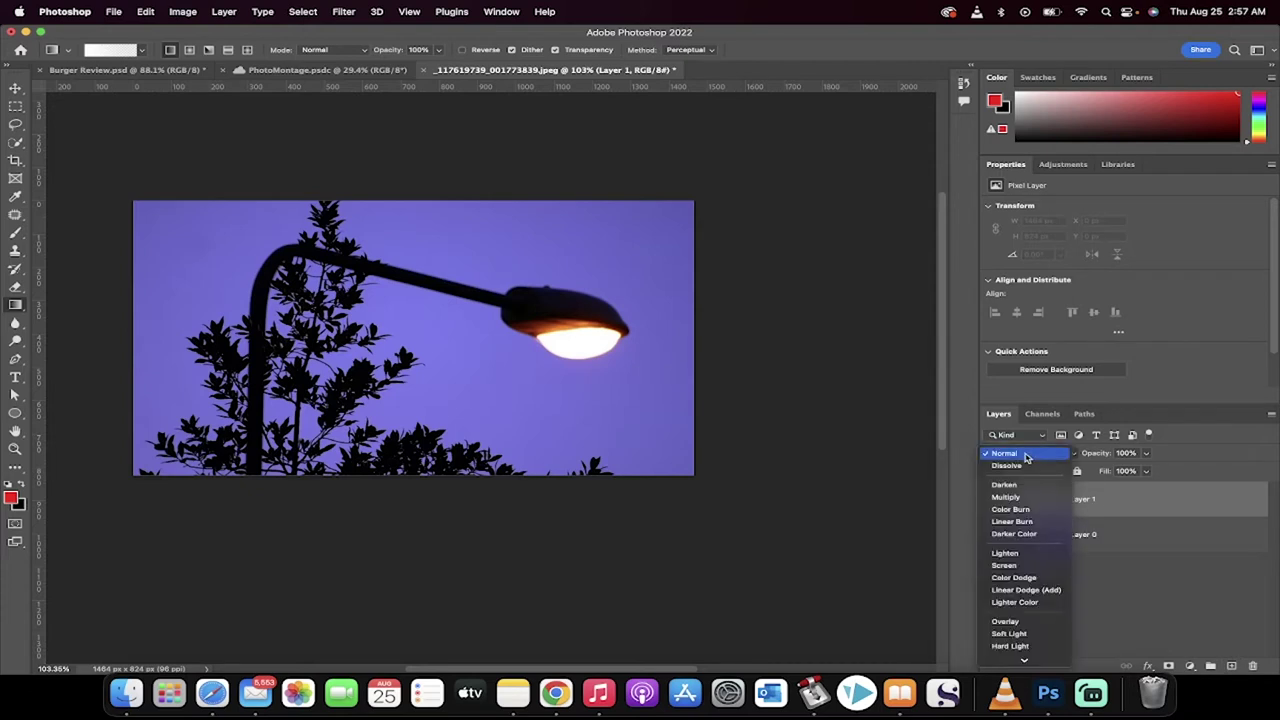
pyautogui.click(1035, 456)
pyautogui.click(1036, 455)
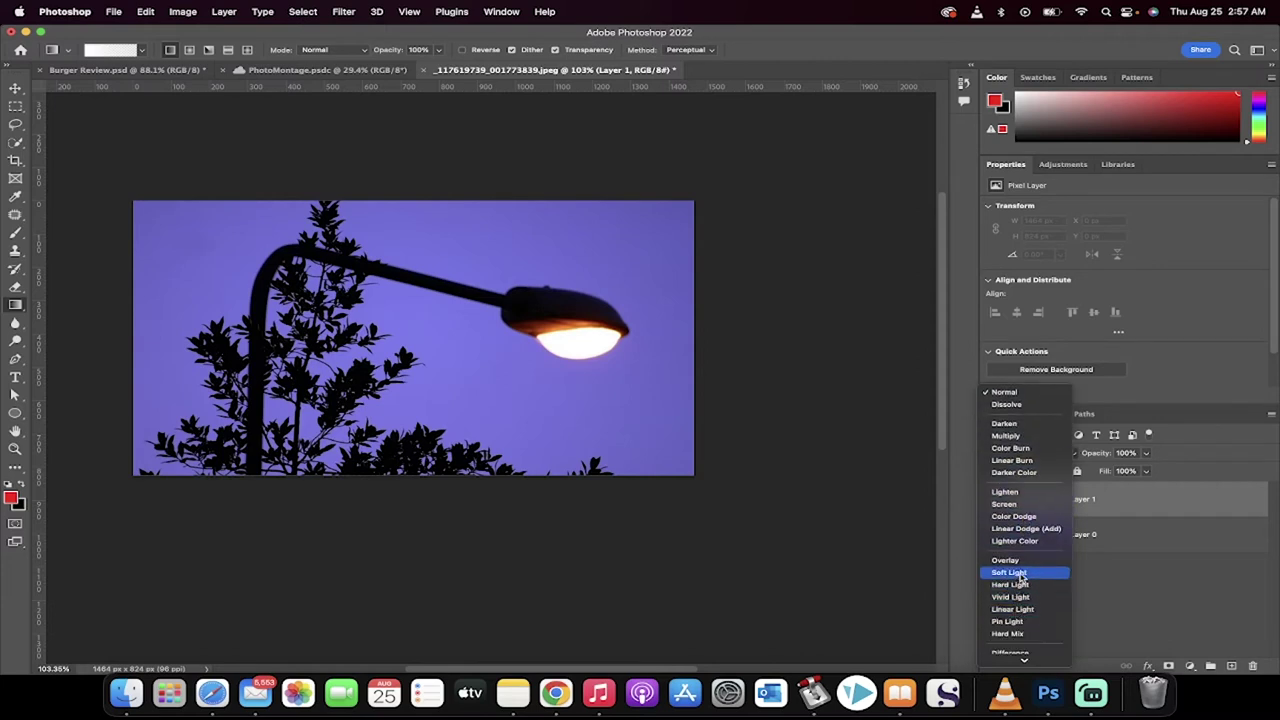
pyautogui.click(1021, 574)
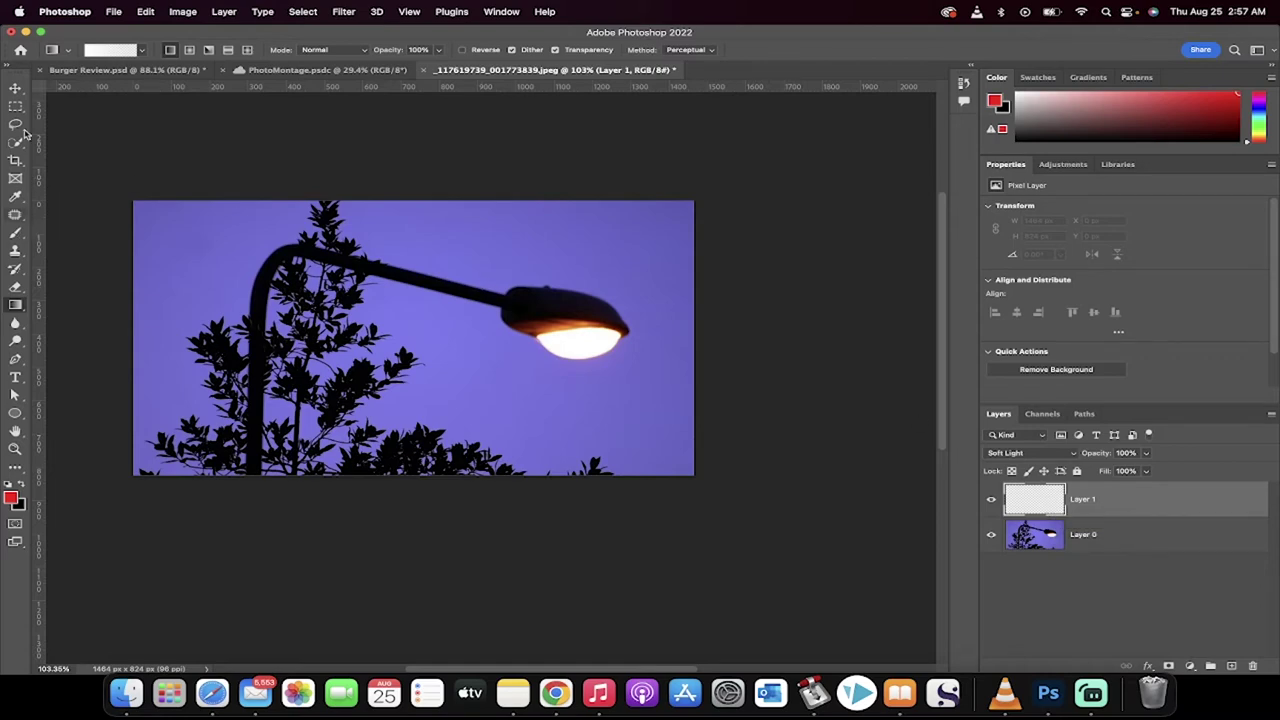
# With the Pen tool, draw a closed cone path from the lamp's underside to below the image bottom
pyautogui.click(15, 360)
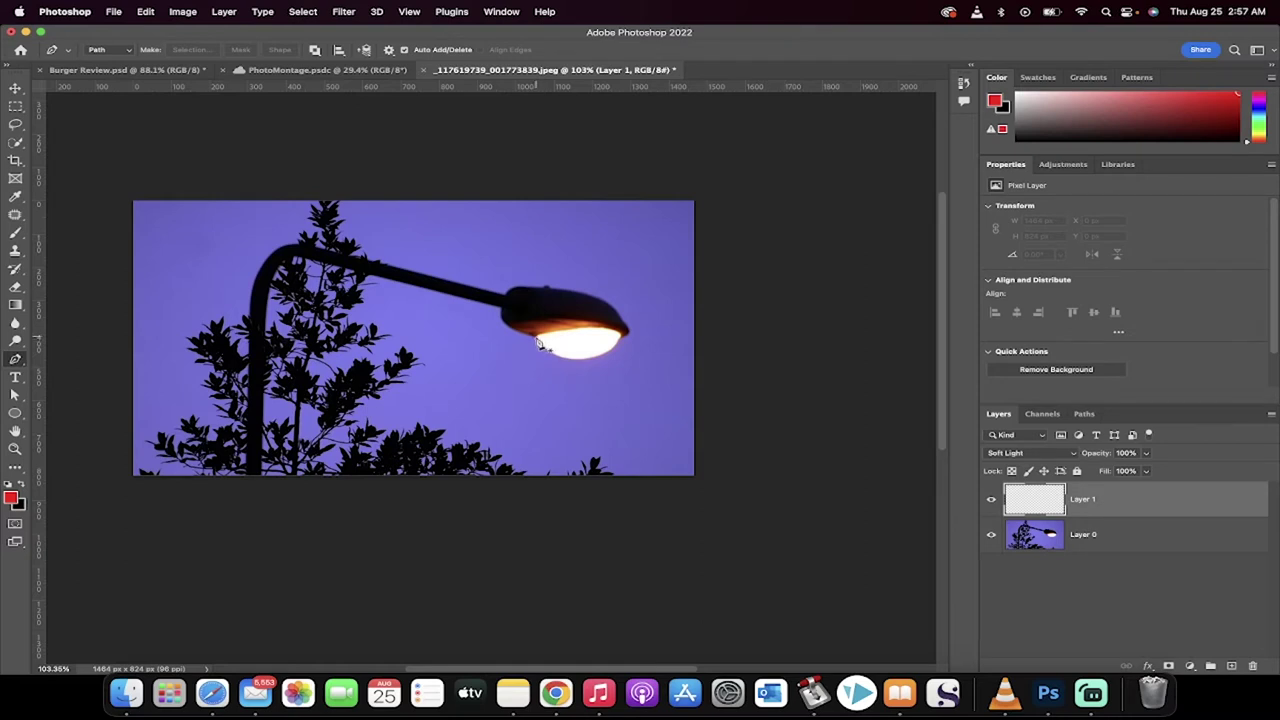
pyautogui.click(538, 344)
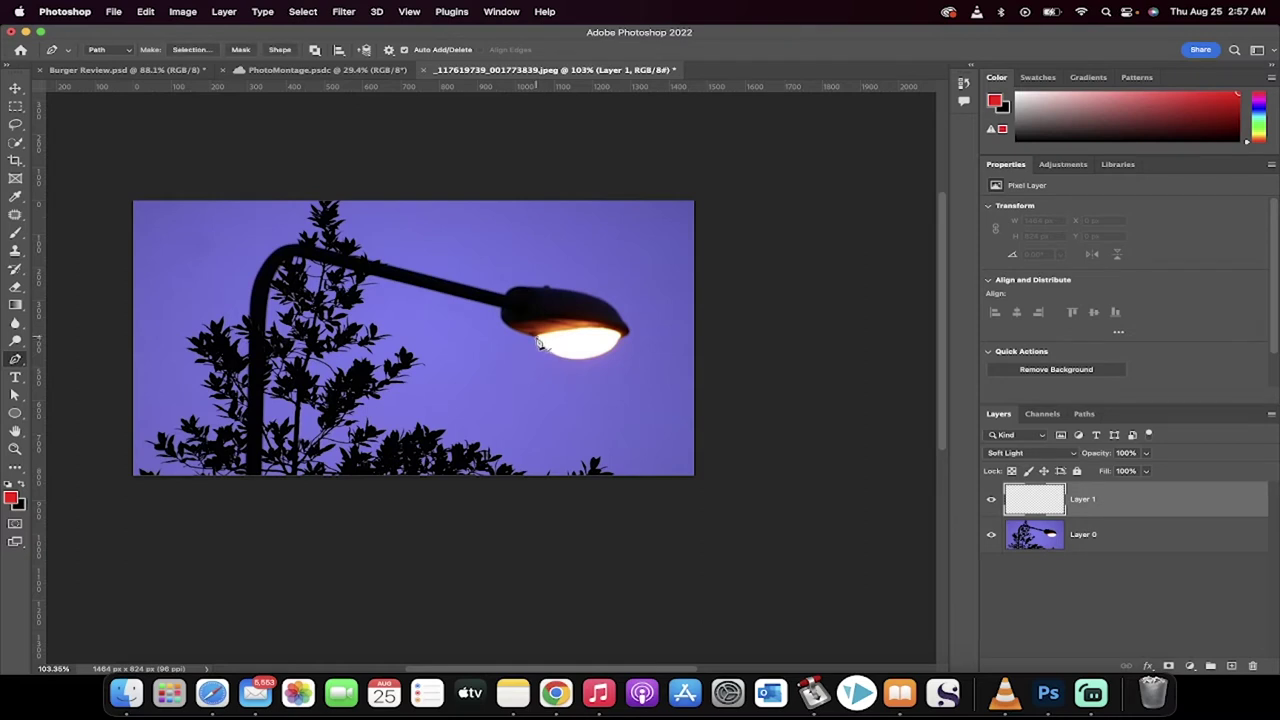
pyautogui.click(434, 487)
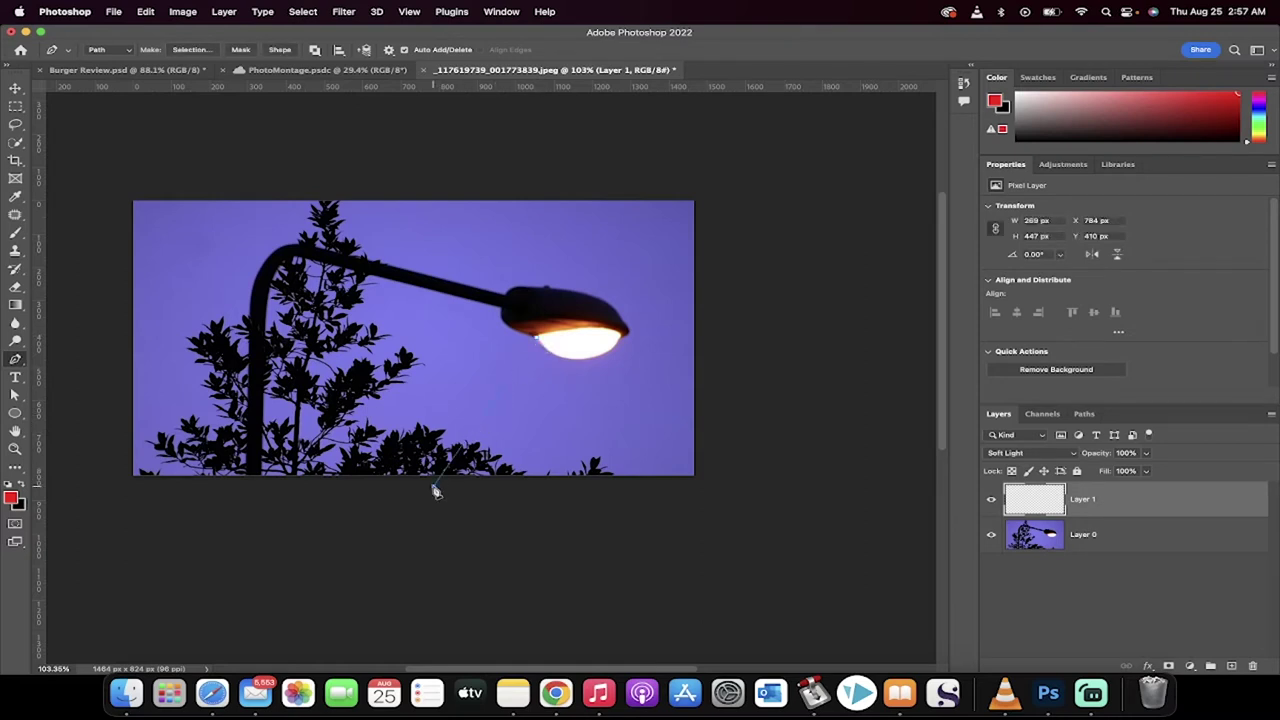
pyautogui.click(718, 486)
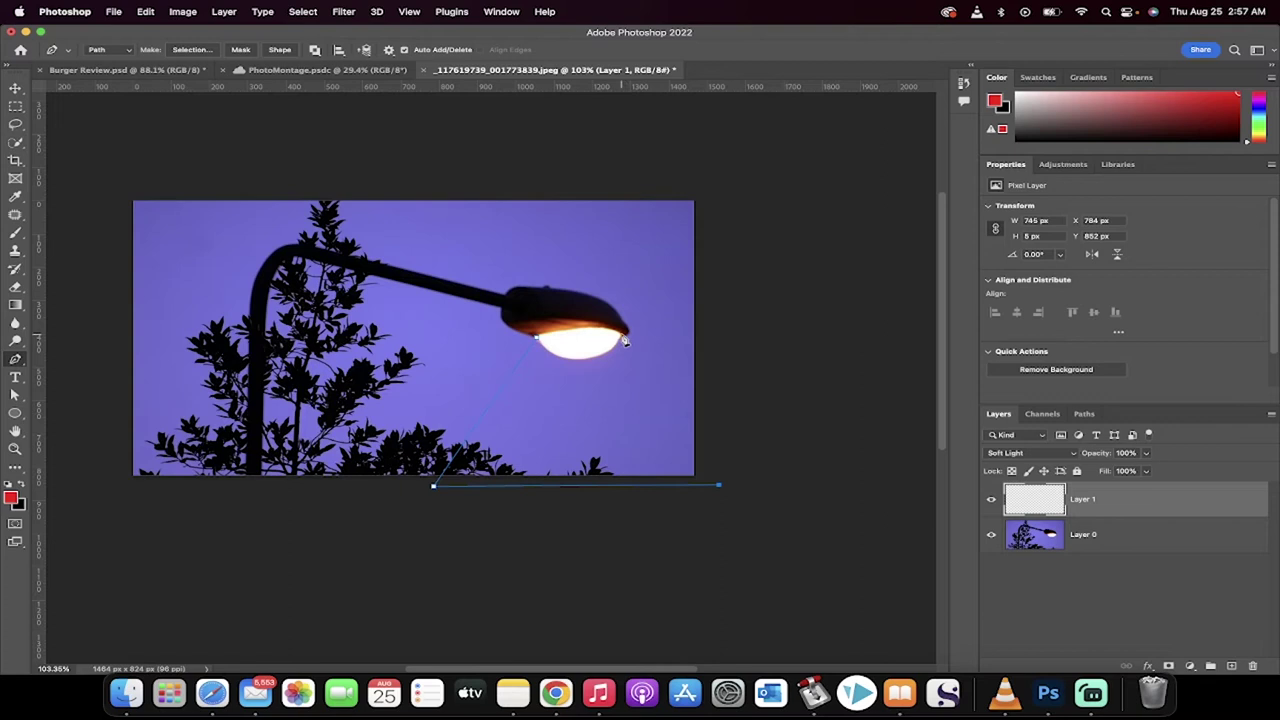
pyautogui.click(625, 341)
pyautogui.click(538, 340)
# Make a selection from the cone path with a feather radius of 0.21
pyautogui.rightClick(581, 342)
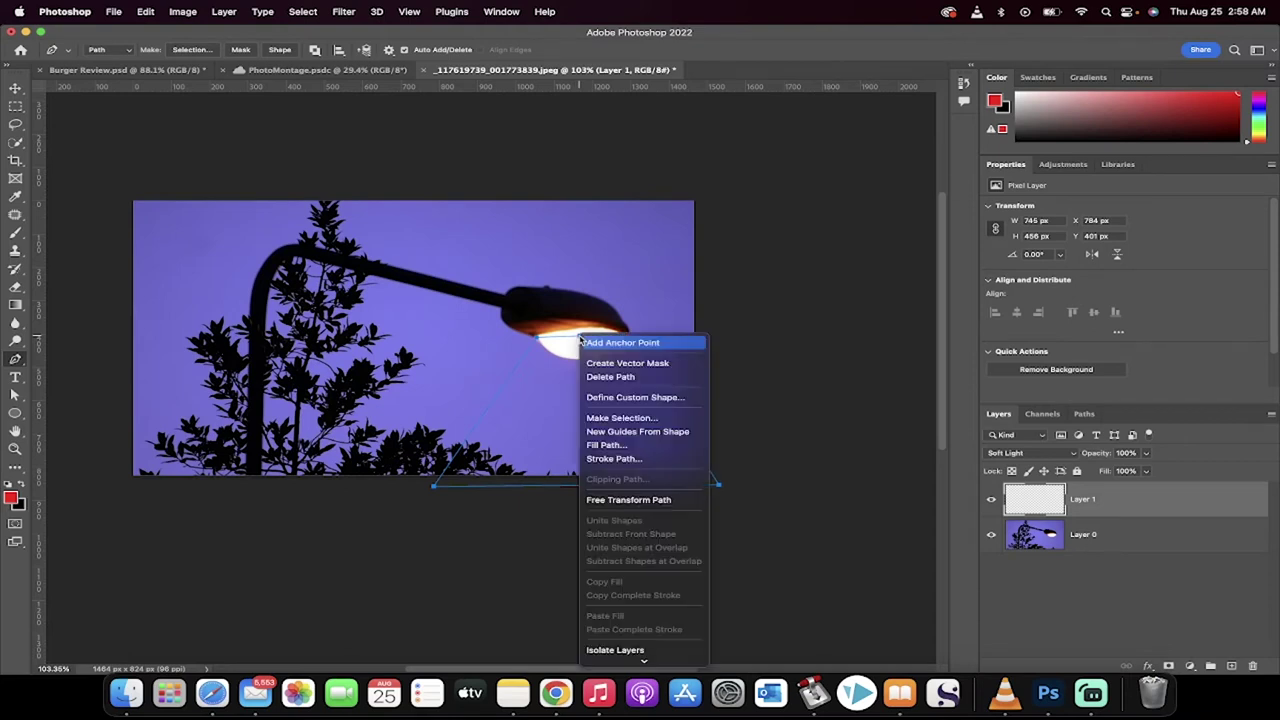
pyautogui.click(598, 418)
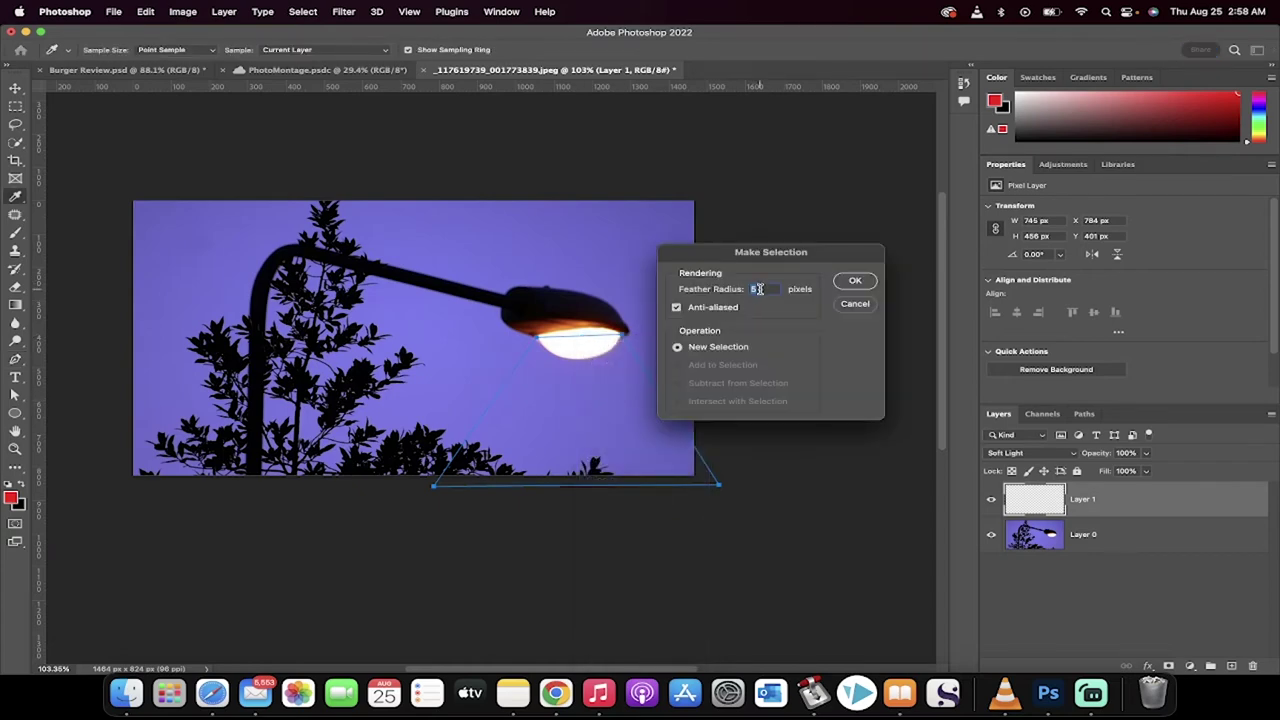
pyautogui.write('0.2')
pyautogui.write('1')
pyautogui.click(856, 284)
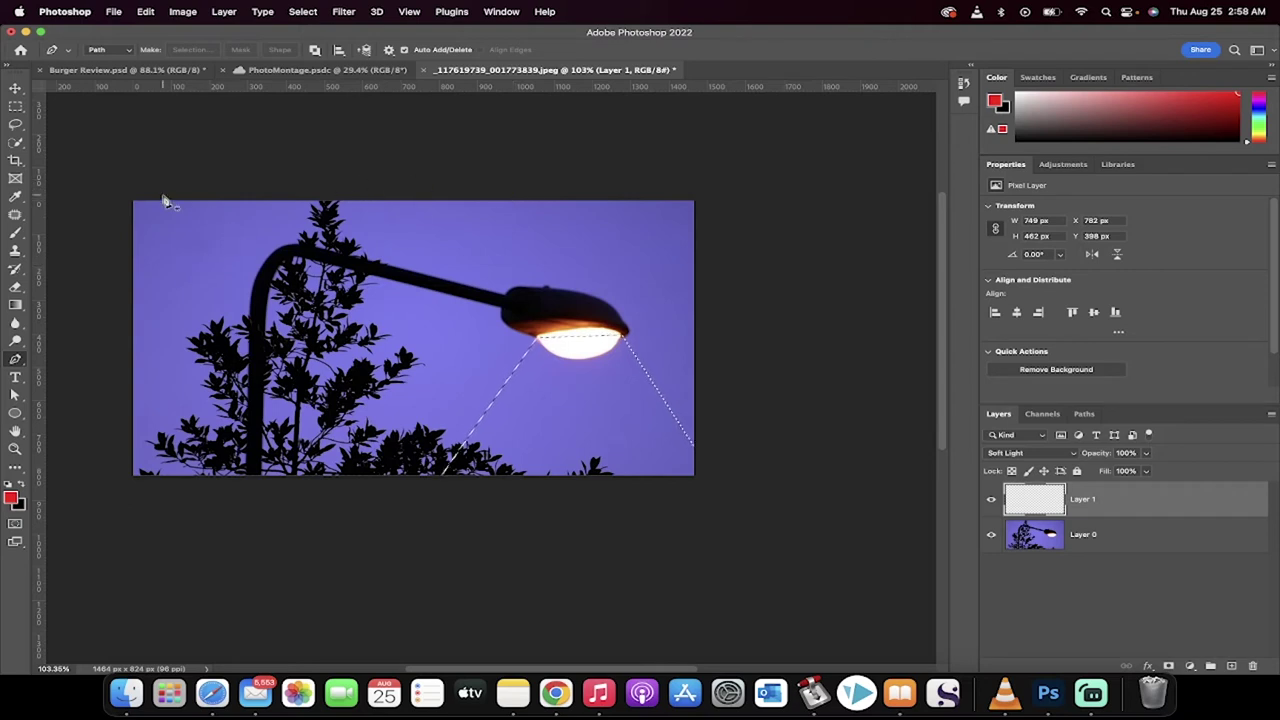
# In the Gradient Editor, make the right stop white at 0% opacity for a white-to-transparent gradient
pyautogui.click(12, 305)
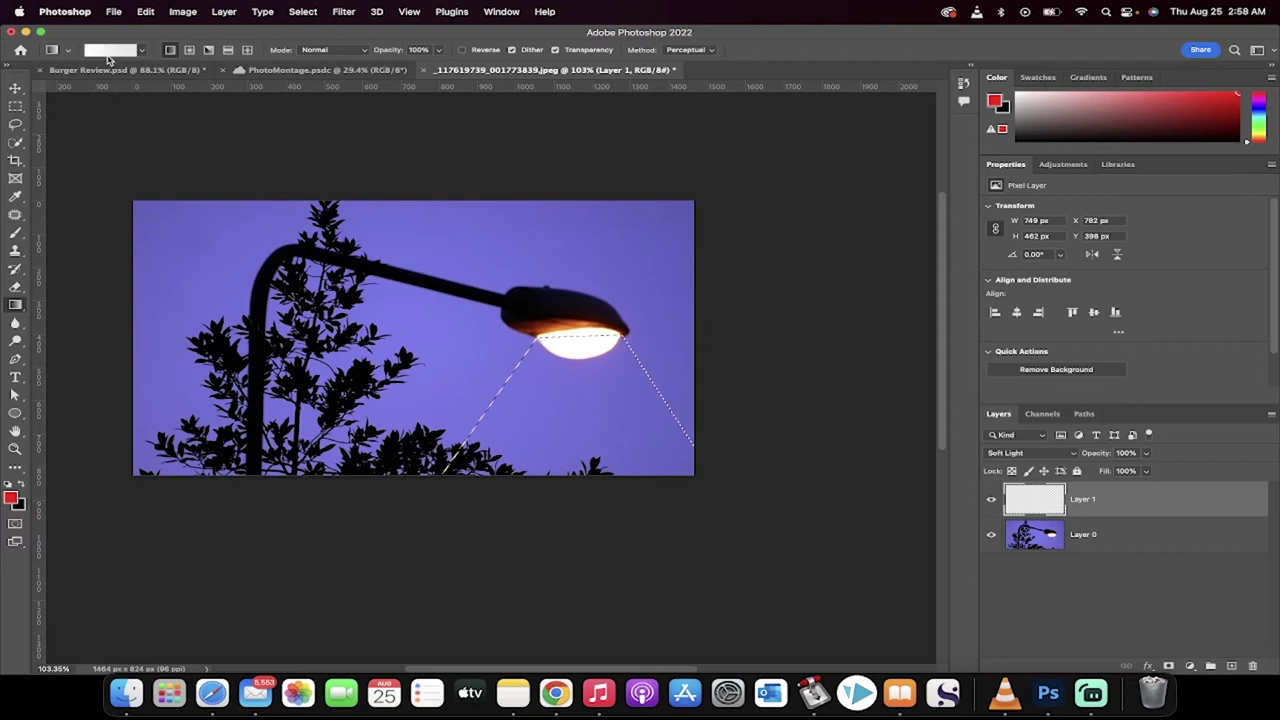
pyautogui.click(112, 52)
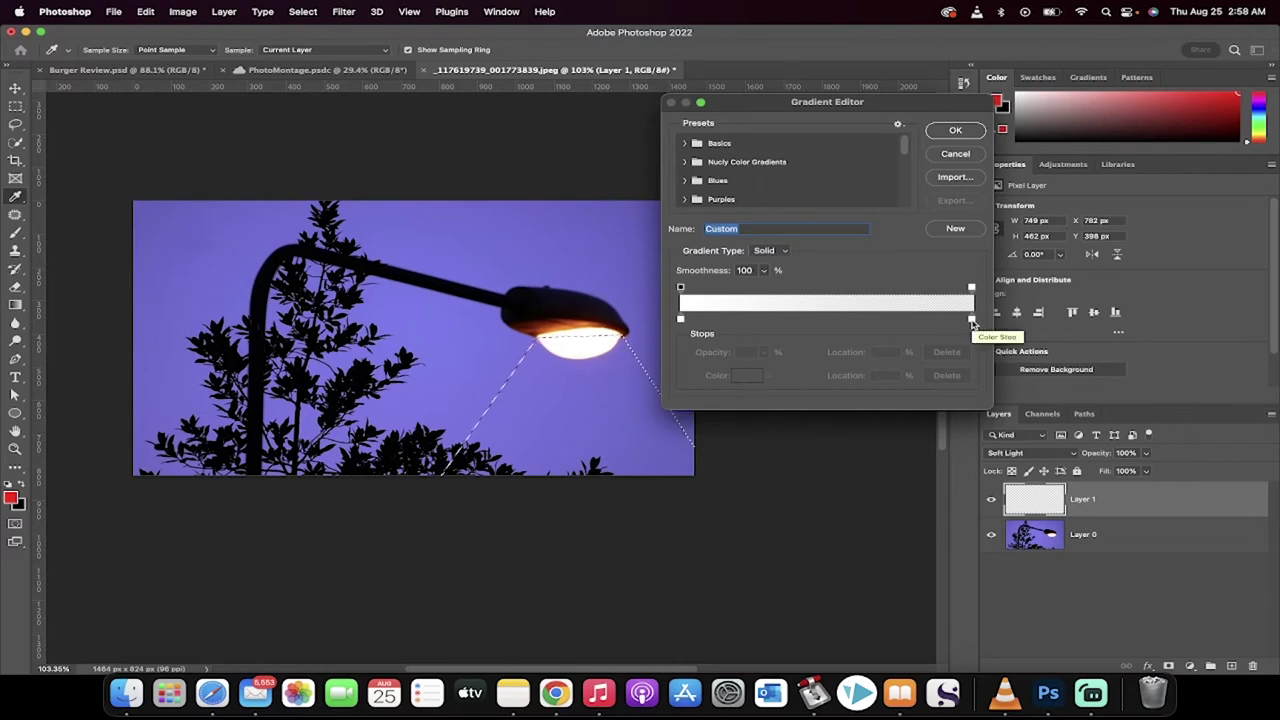
pyautogui.click(681, 319)
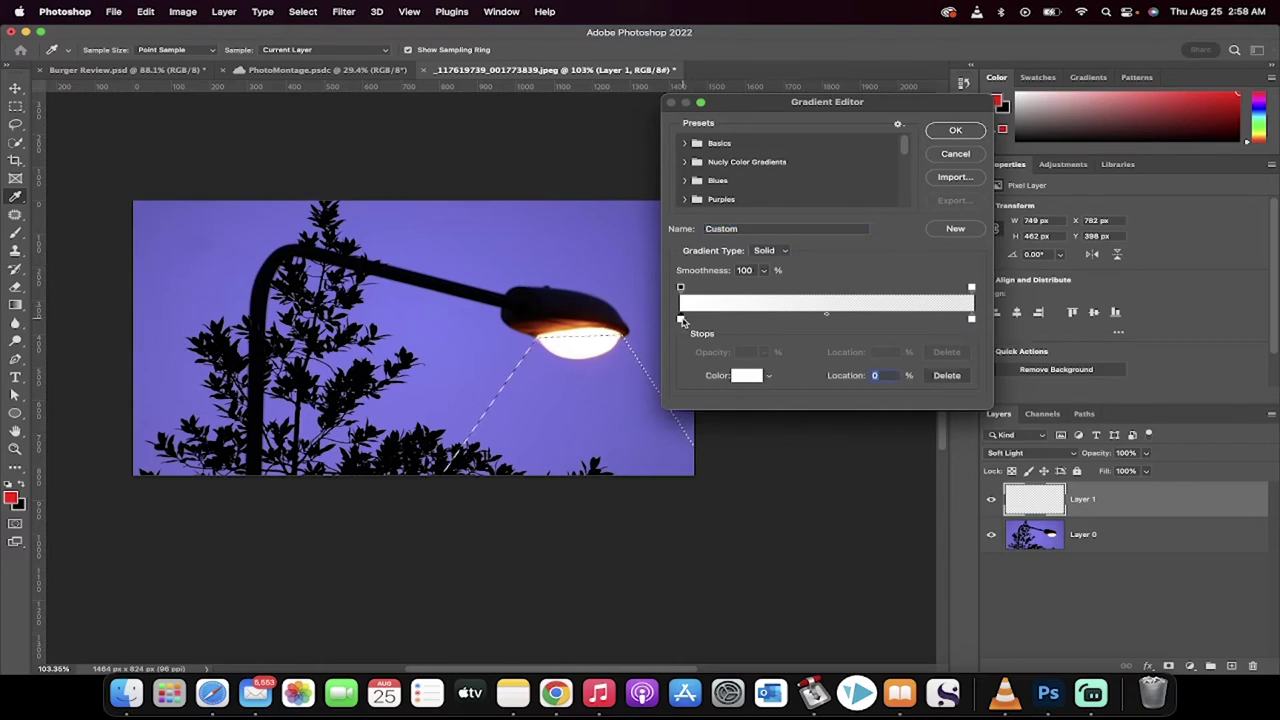
pyautogui.click(681, 288)
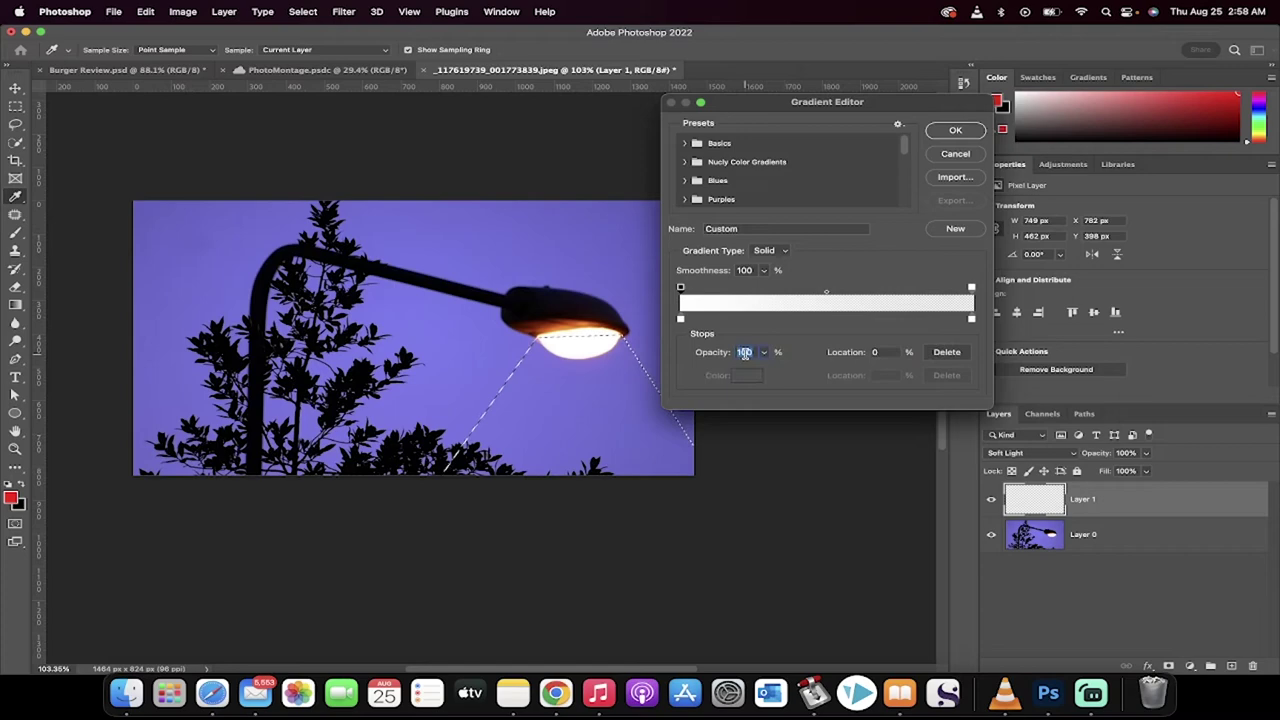
pyautogui.click(971, 319)
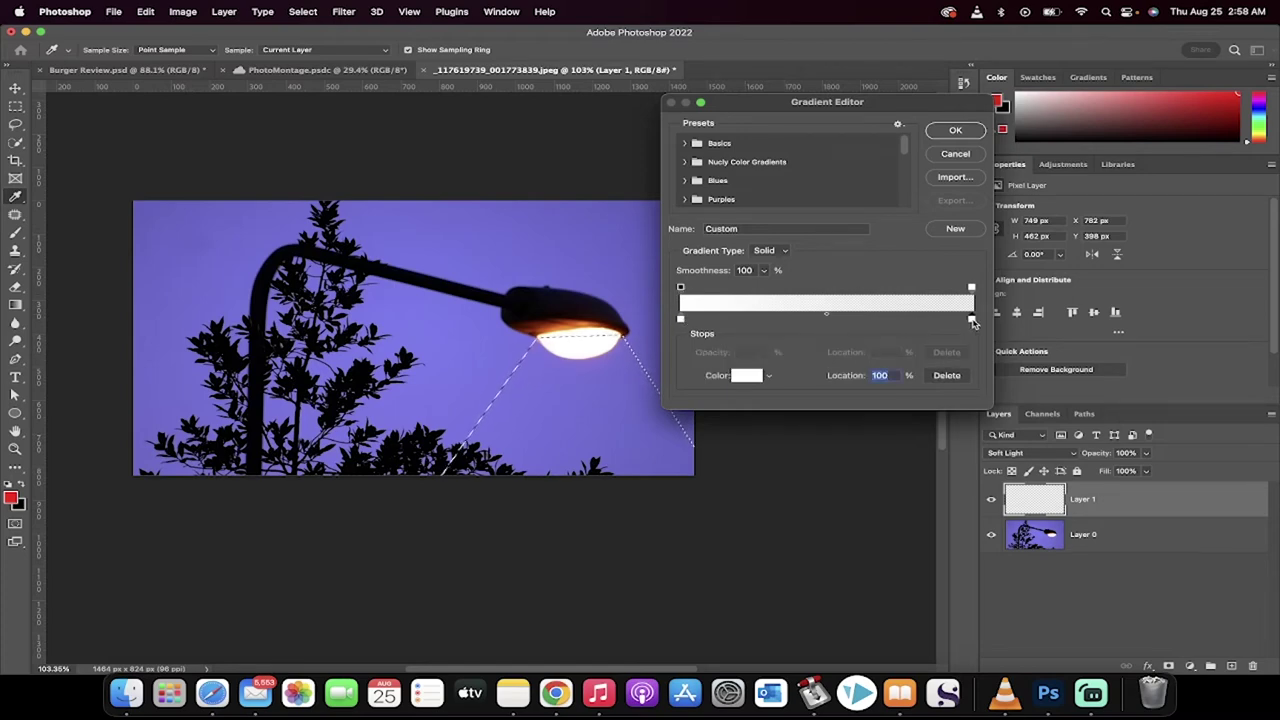
pyautogui.click(971, 288)
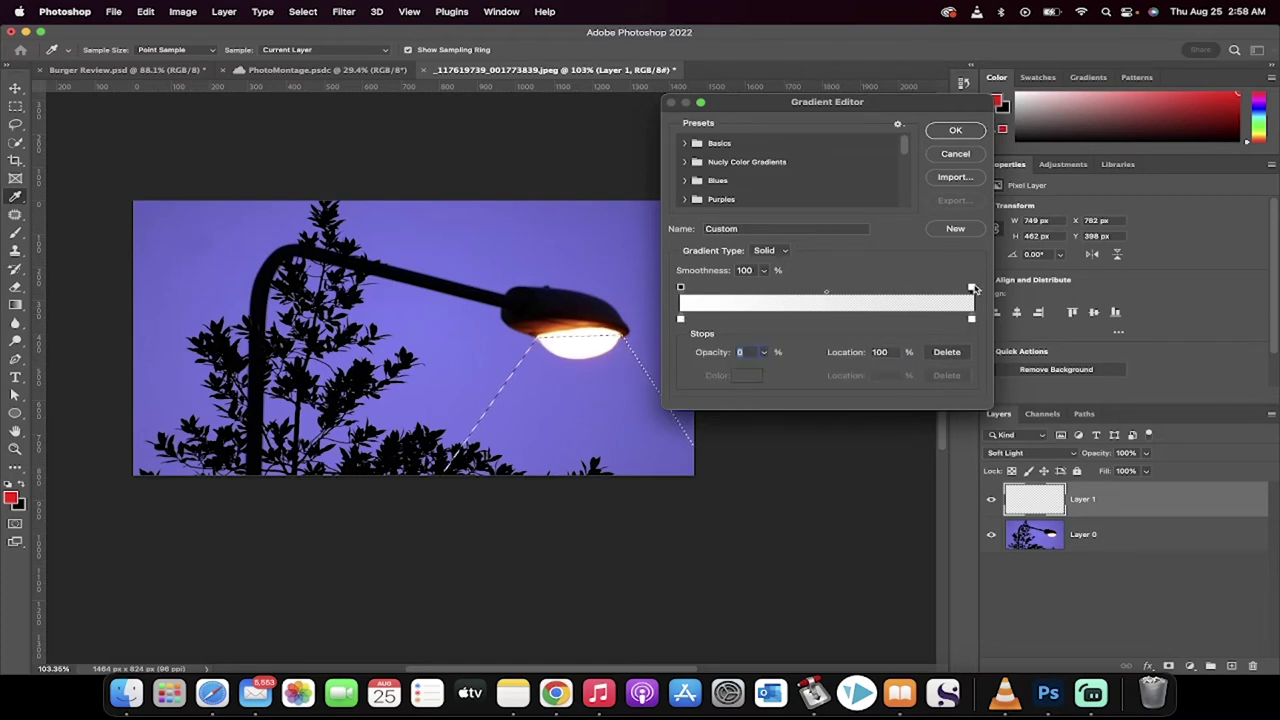
pyautogui.click(959, 134)
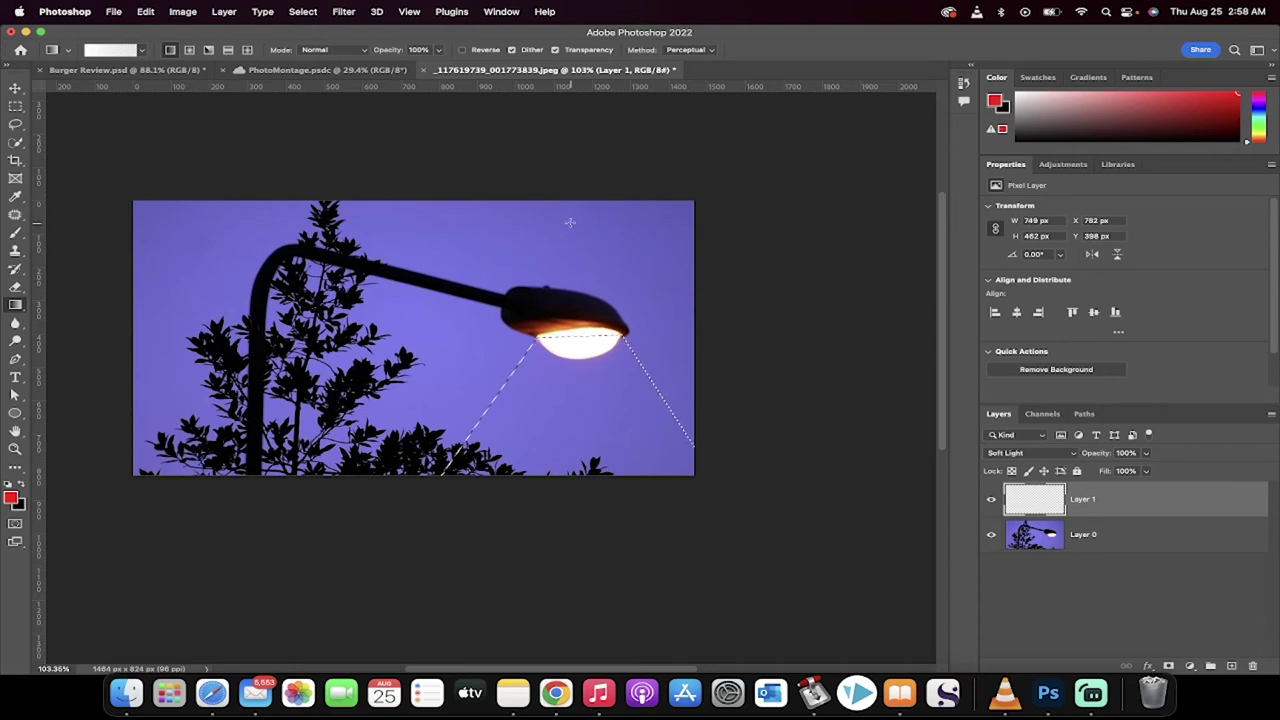
# Drag the gradient from the image top downward through the cone, redrawing until the beam fades evenly
pyautogui.moveTo(602, 402); pyautogui.dragTo(578, 523)
pyautogui.moveTo(577, 416); pyautogui.dragTo(580, 537)
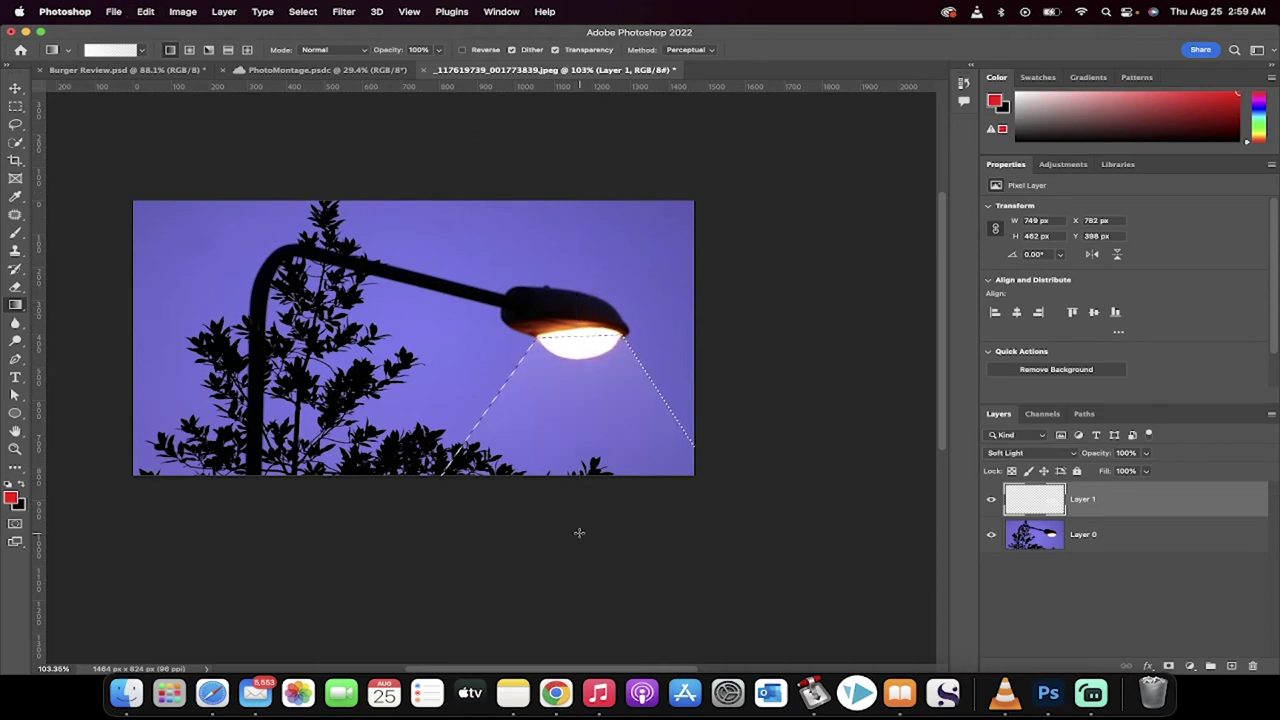
pyautogui.moveTo(589, 172); pyautogui.dragTo(580, 557)
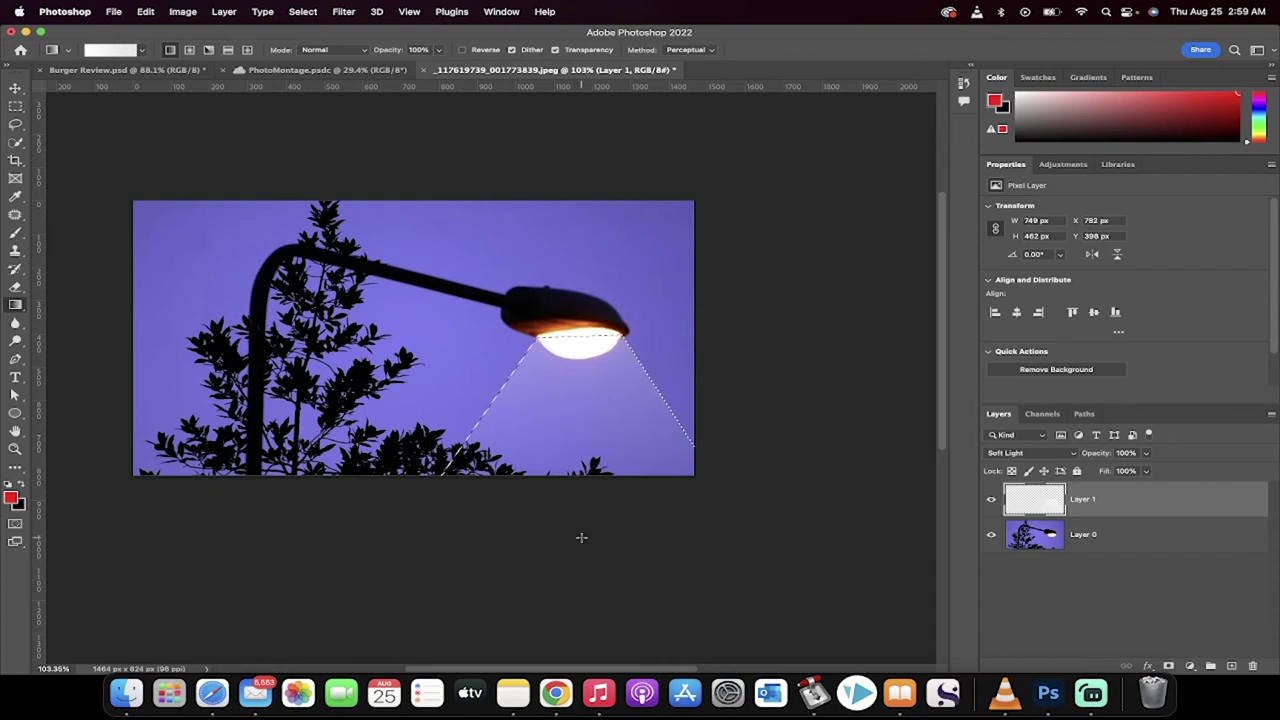
pyautogui.moveTo(580, 226); pyautogui.dragTo(580, 557)
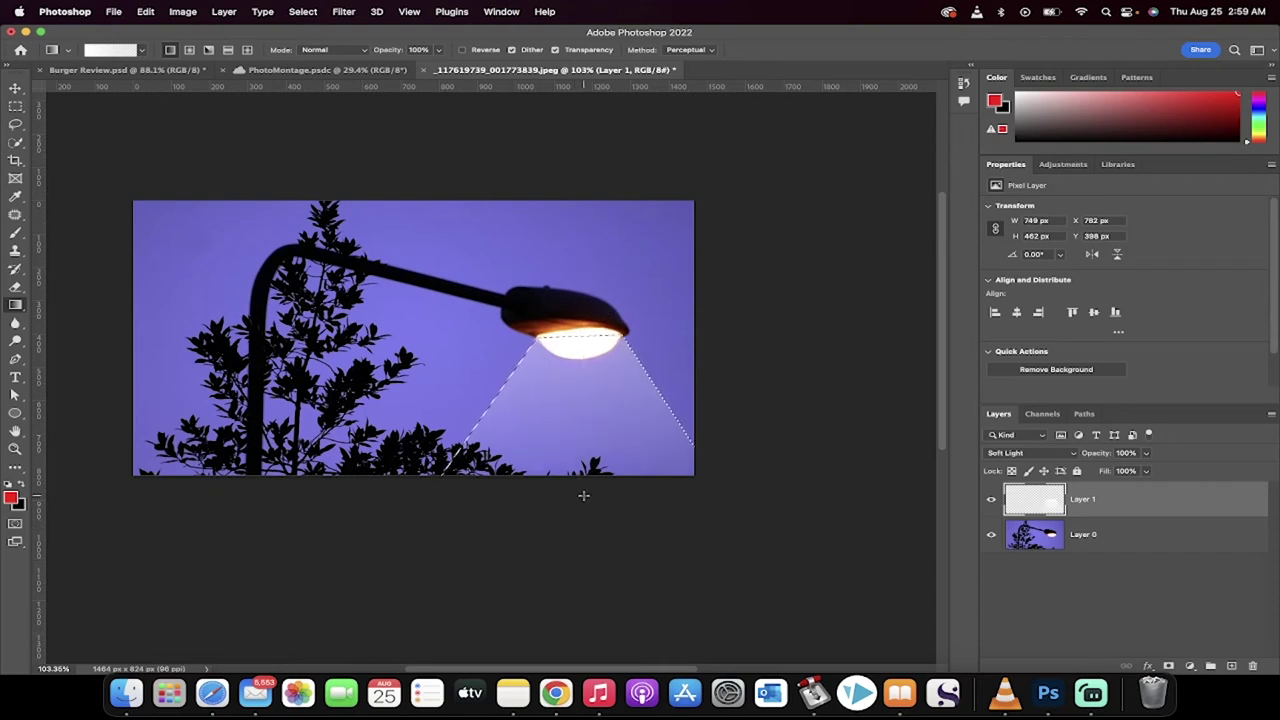
pyautogui.moveTo(578, 375); pyautogui.dragTo(579, 430)
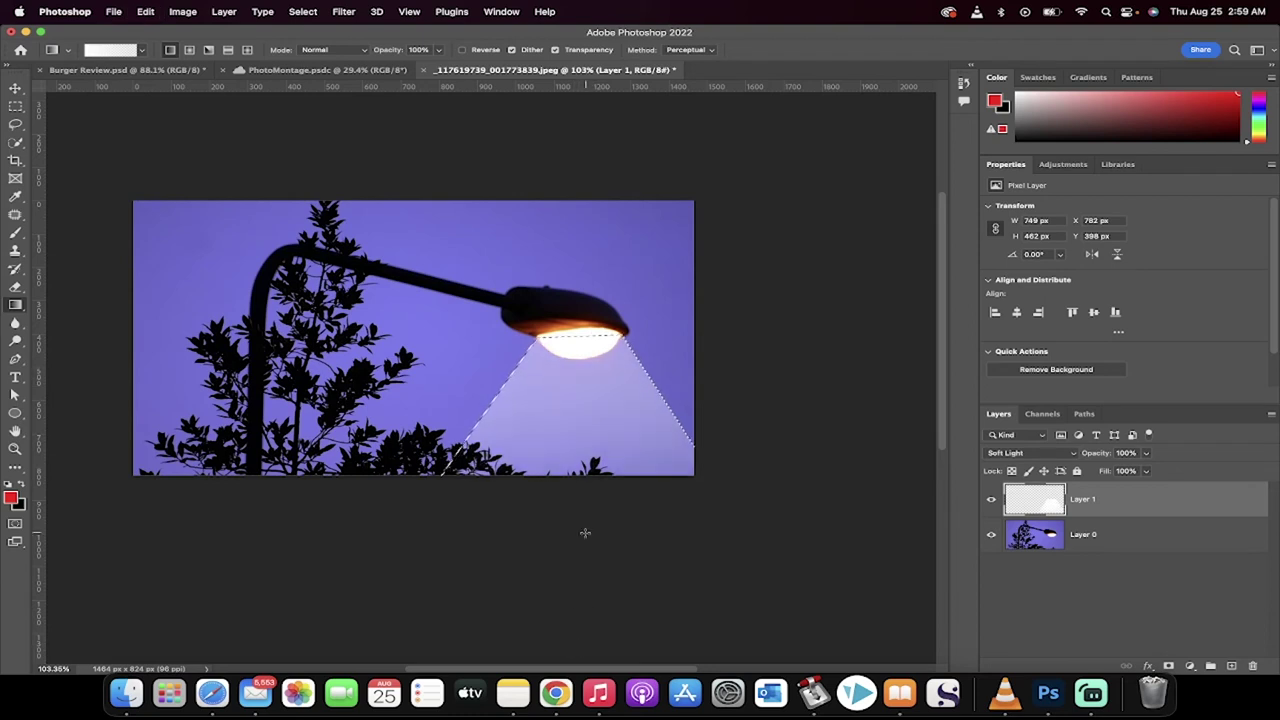
pyautogui.press('super+z')
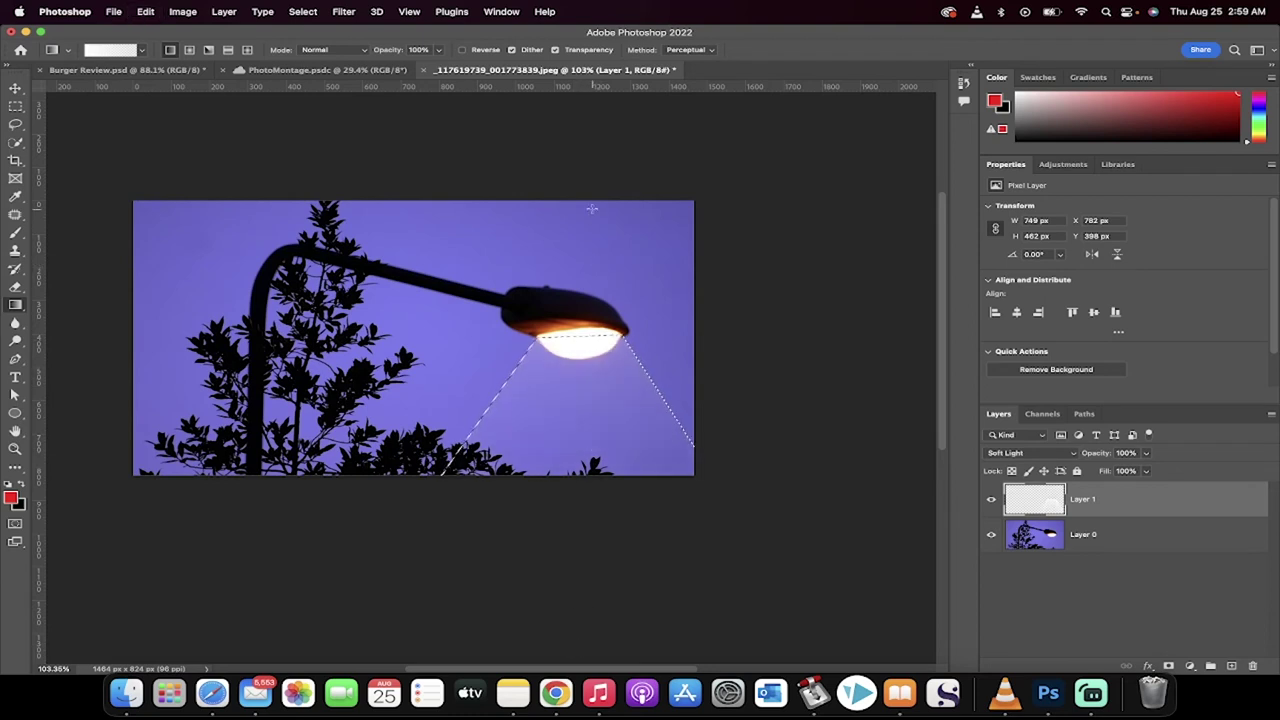
pyautogui.moveTo(595, 170); pyautogui.dragTo(597, 491)
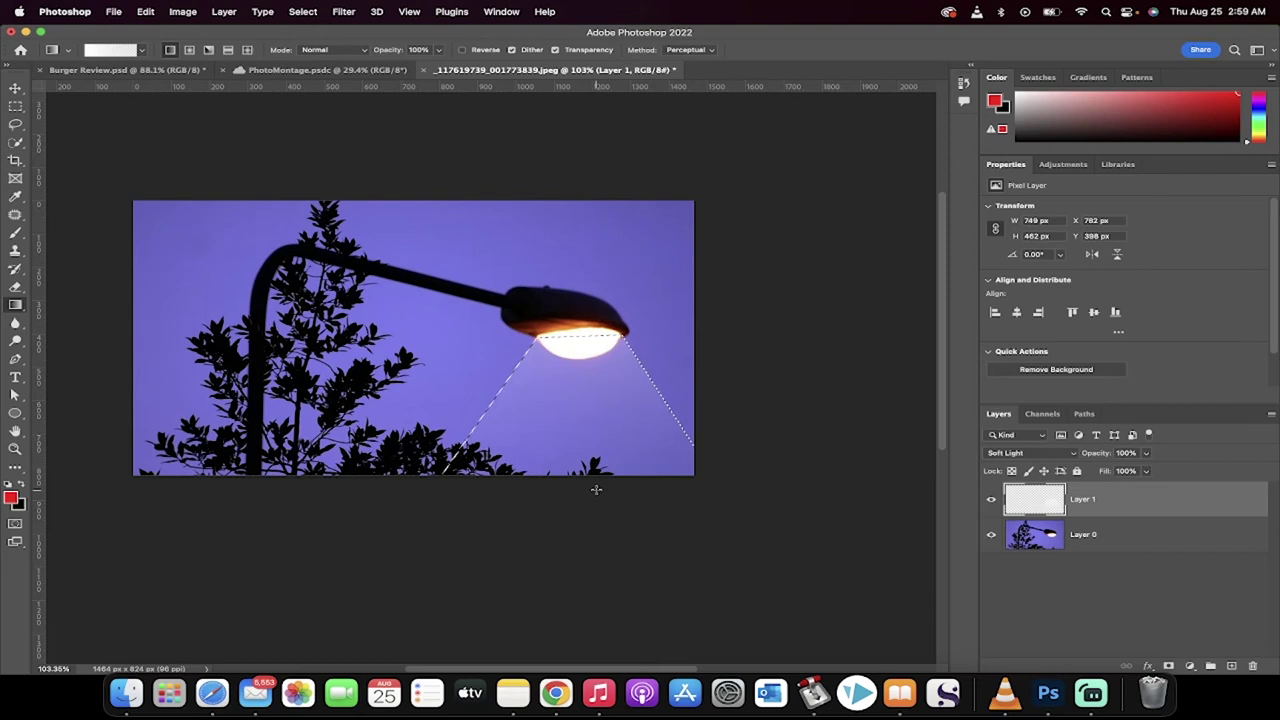
pyautogui.moveTo(580, 186); pyautogui.dragTo(580, 565)
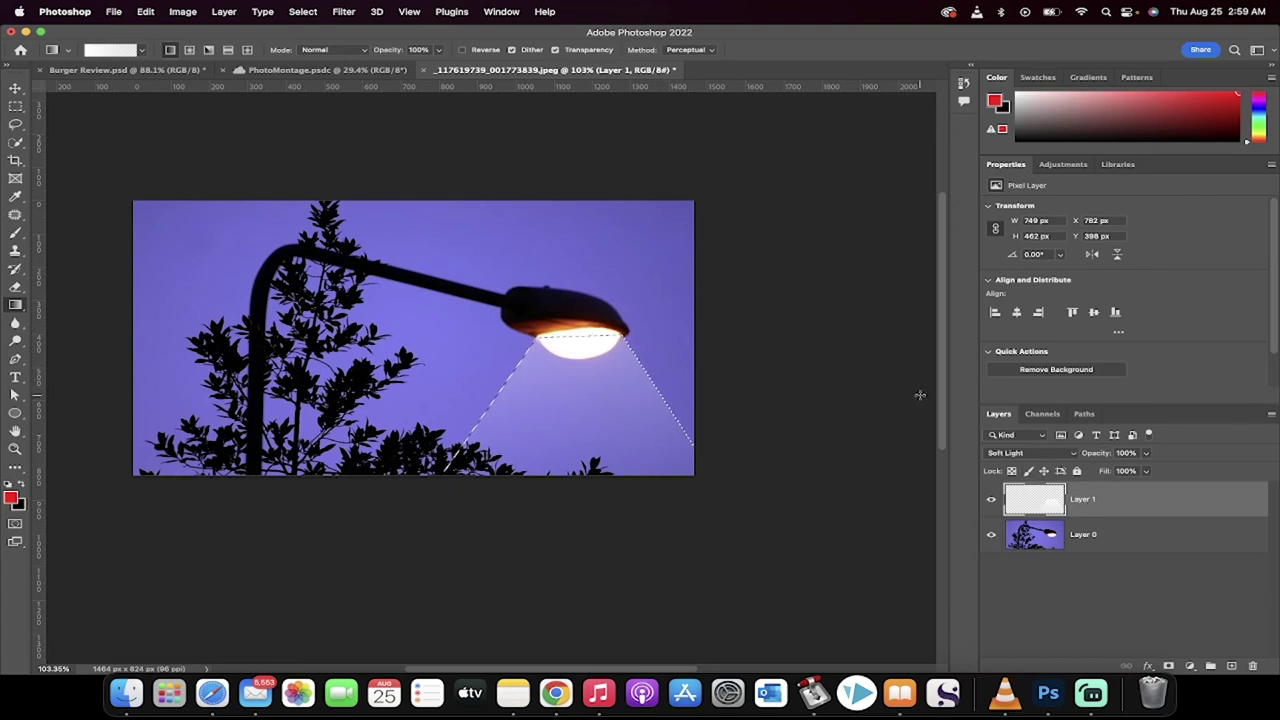
# Use Select > Deselect to drop the cone selection
pyautogui.click(318, 11)
pyautogui.click(315, 44)
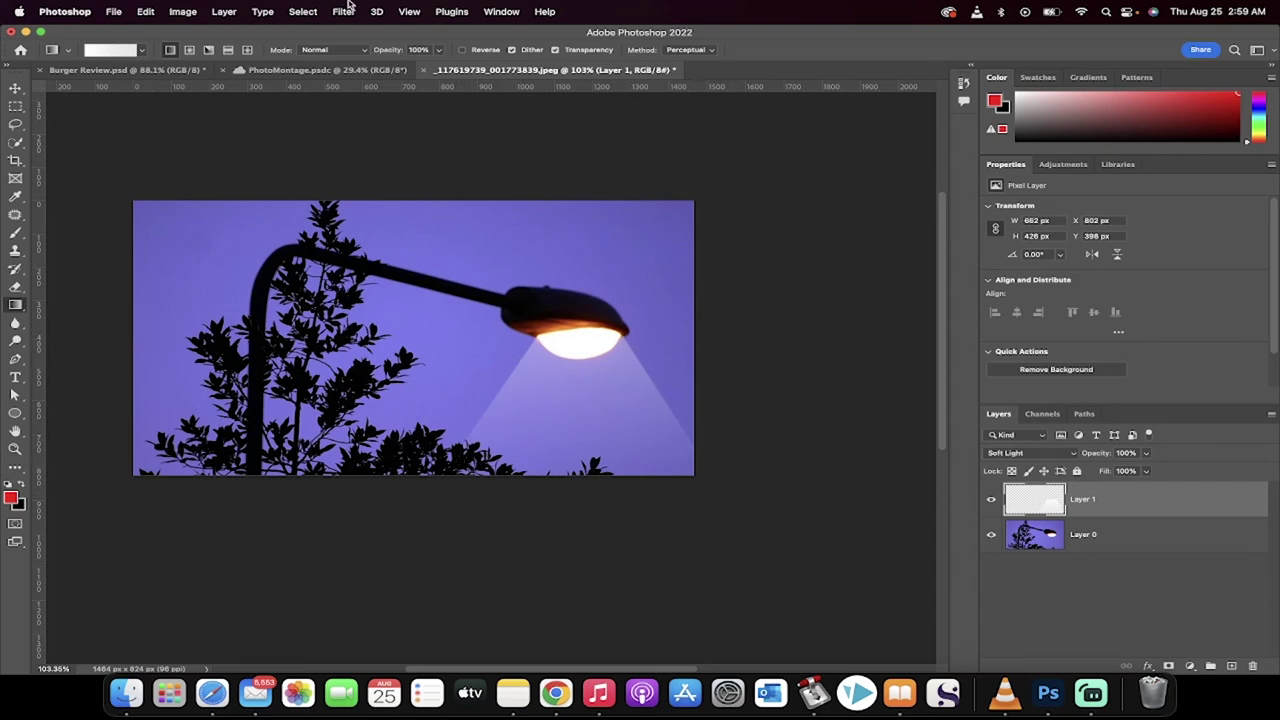
# Apply a Gaussian Blur with a 21.9-pixel radius to the light cone on Layer 1
pyautogui.click(348, 5)
pyautogui.moveTo(372, 182)
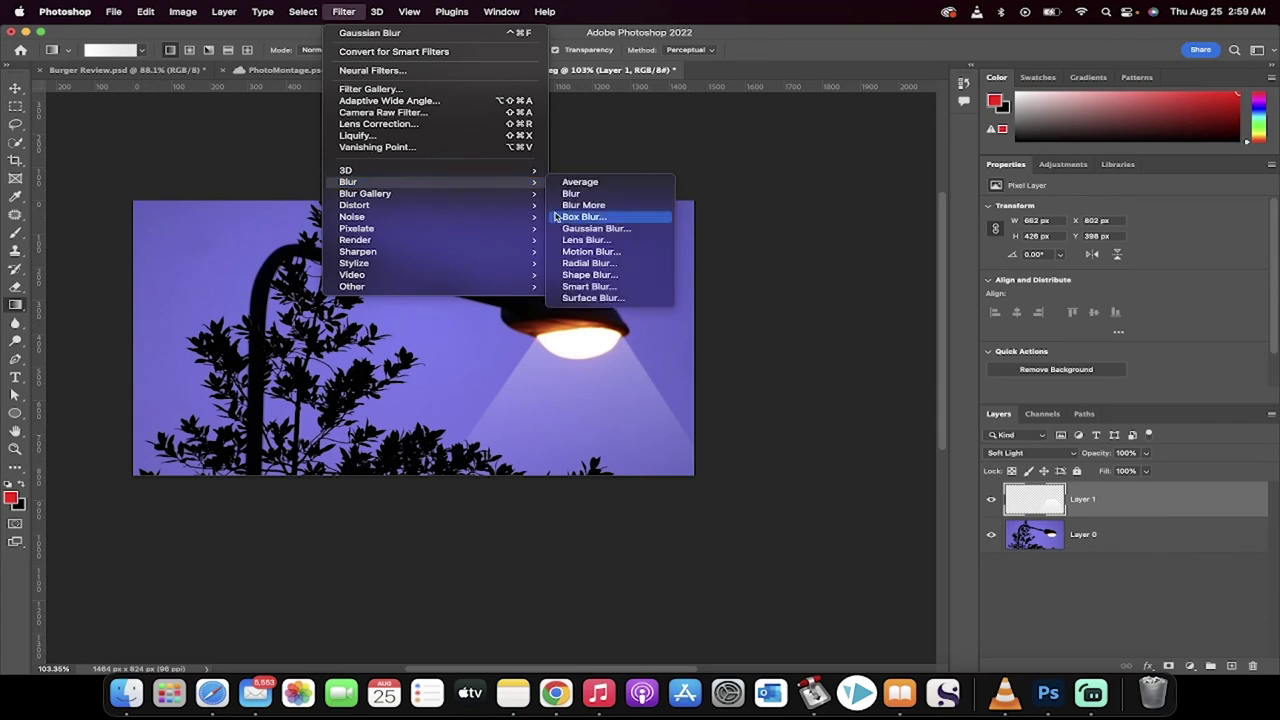
pyautogui.click(572, 229)
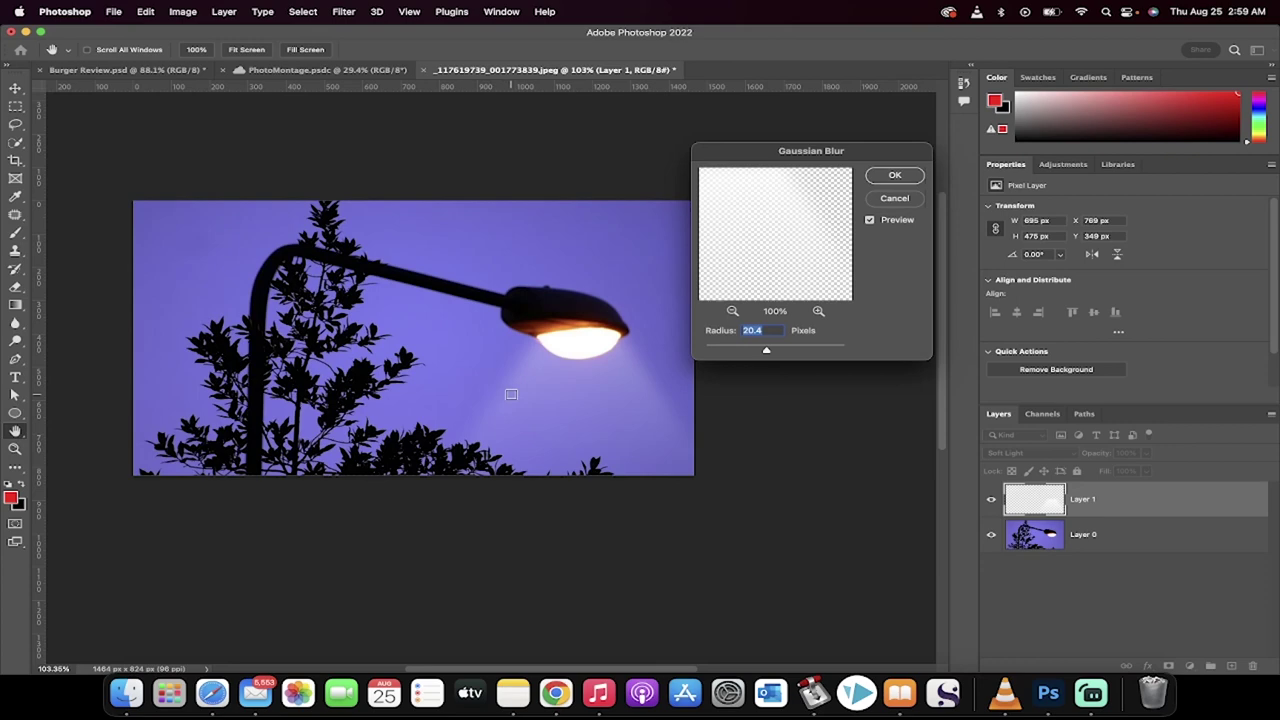
pyautogui.moveTo(766, 350)
pyautogui.mouseDown()
pyautogui.moveTo(724, 350)
pyautogui.moveTo(768, 354)
pyautogui.mouseUp()
pyautogui.click(905, 177)
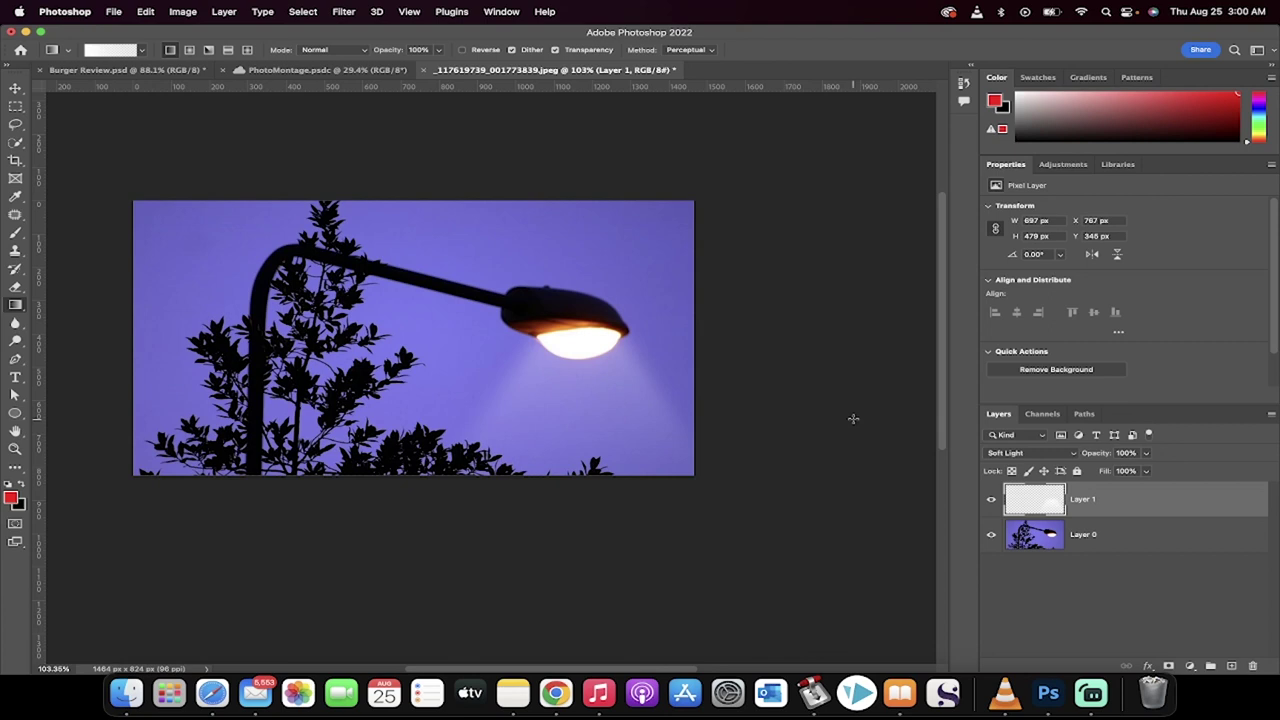
pyautogui.click(1149, 454)
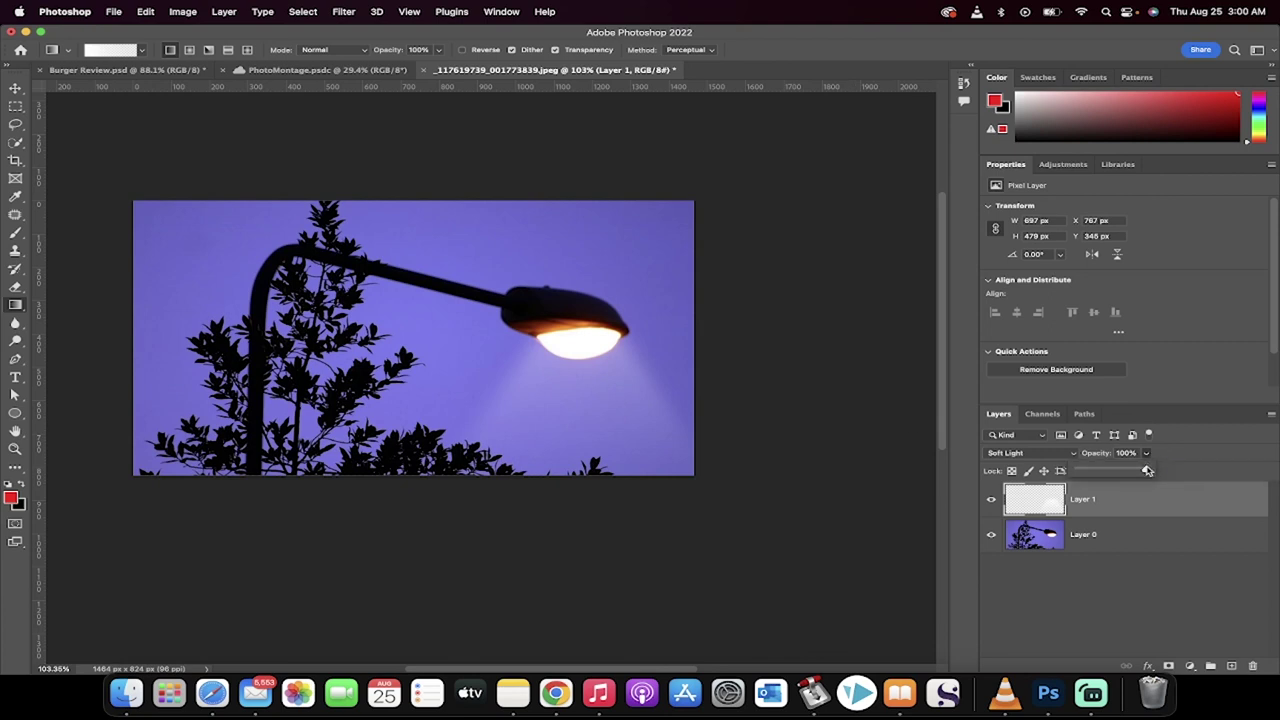
pyautogui.moveTo(1148, 471)
pyautogui.mouseDown()
pyautogui.moveTo(1112, 471)
pyautogui.moveTo(1148, 471)
pyautogui.mouseUp()
pyautogui.click(1147, 454)
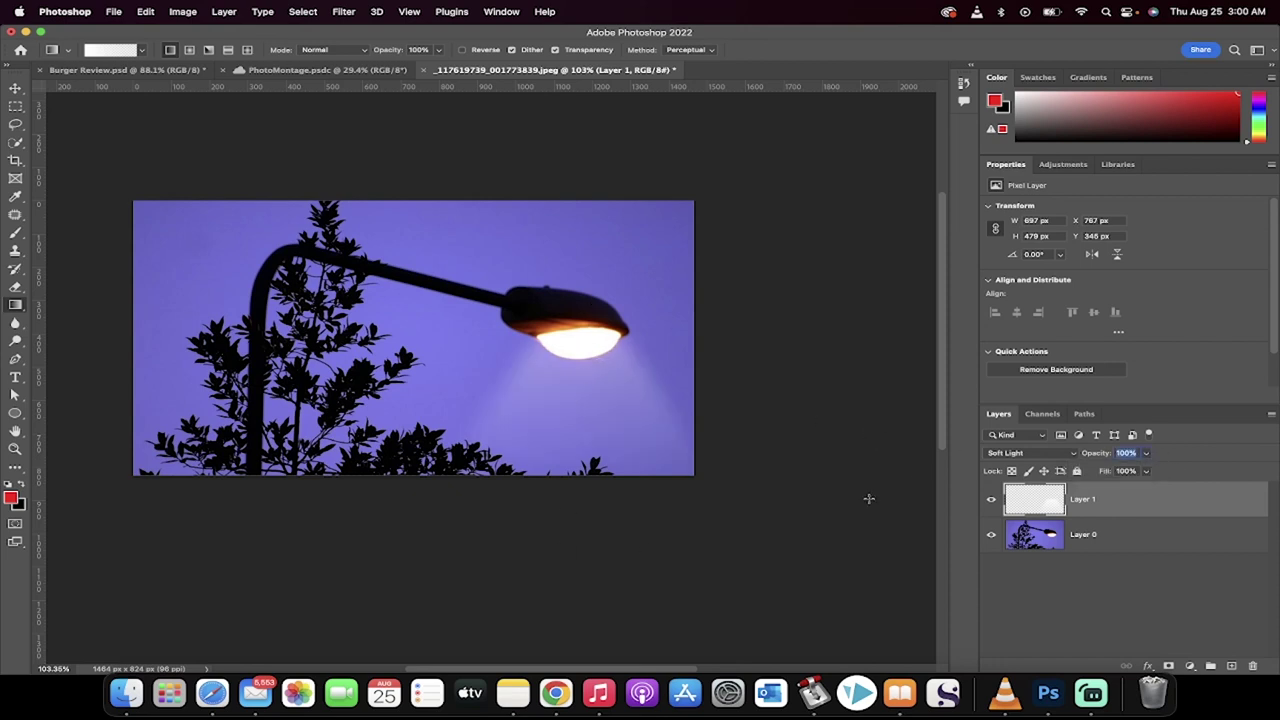
pyautogui.click(1148, 455)
pyautogui.click(1148, 456)
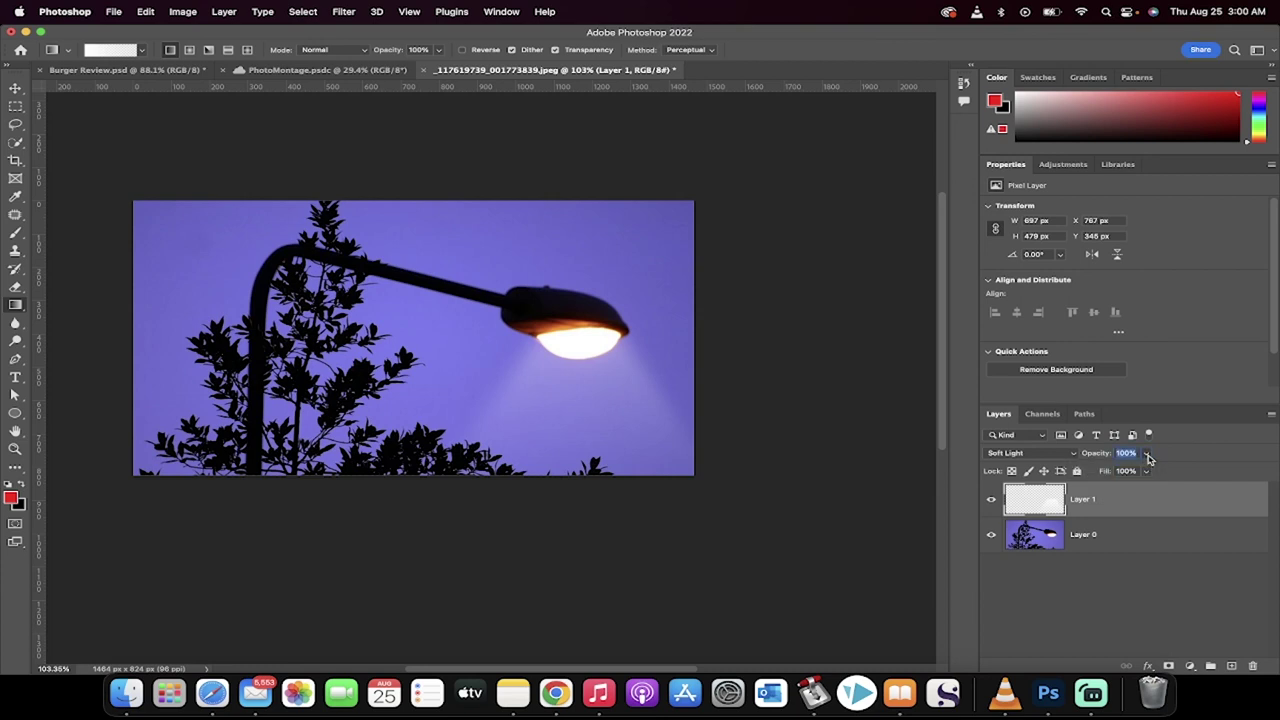